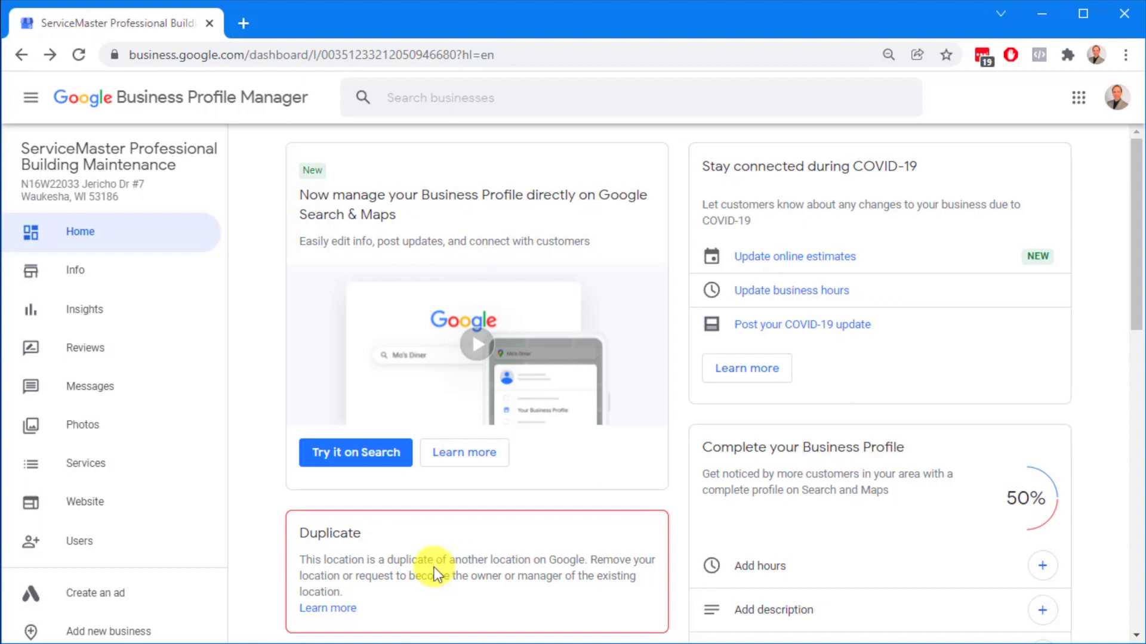
# Open the duplicate ServiceMaster Professional Building Maintenance listing from the business search results and review its business information
pyautogui.click(23, 55)
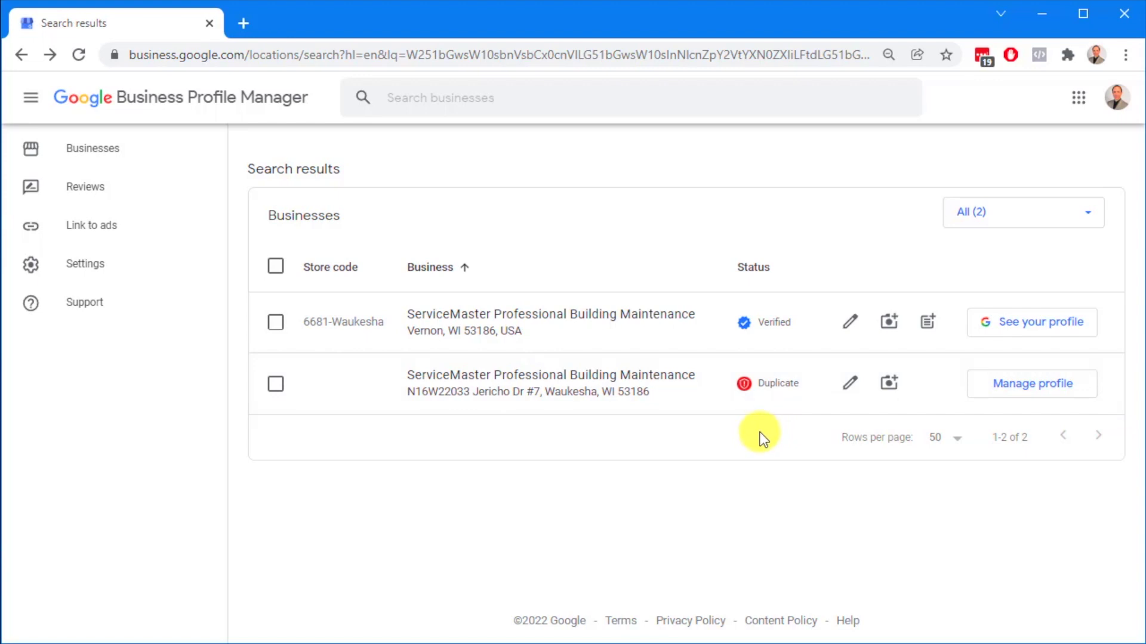
pyautogui.click(536, 382)
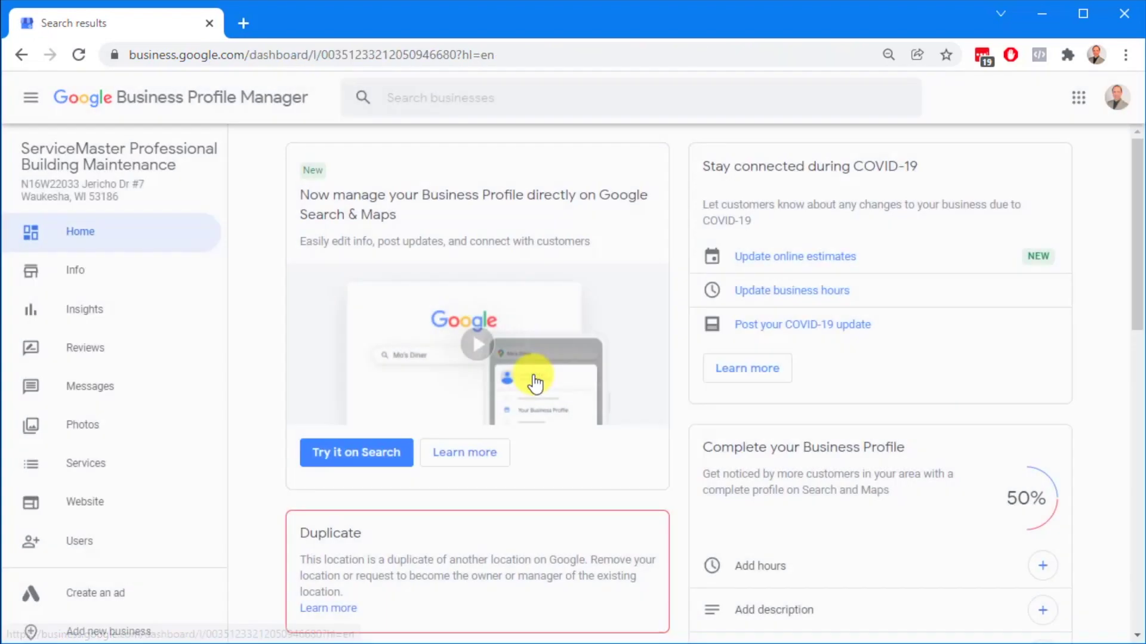
pyautogui.click(75, 289)
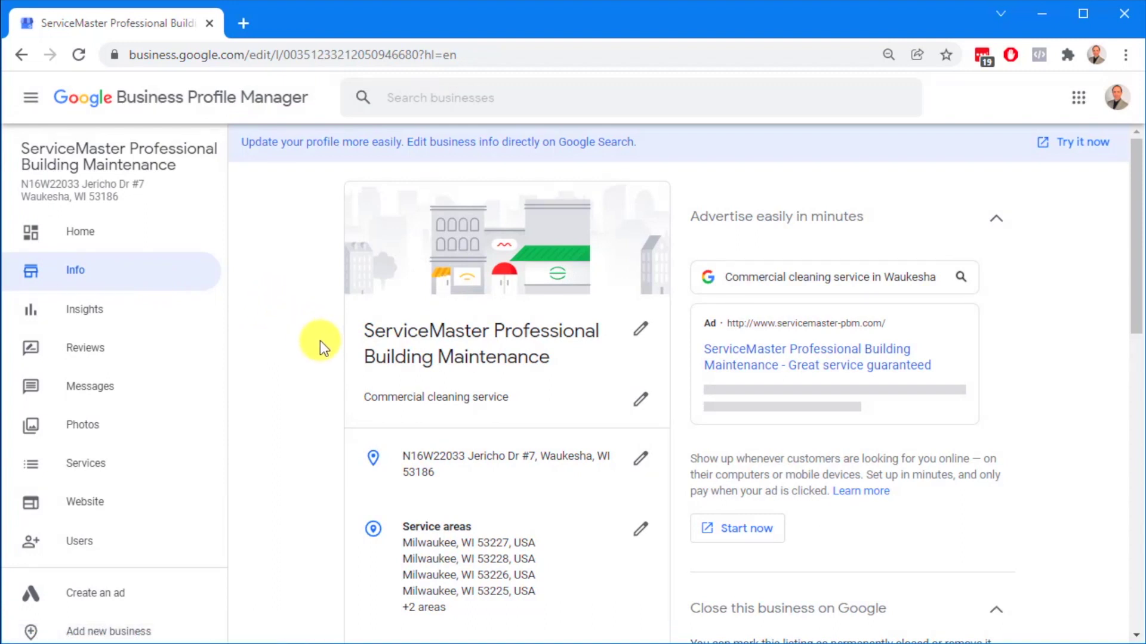
pyautogui.scroll(-3, 317, 339)
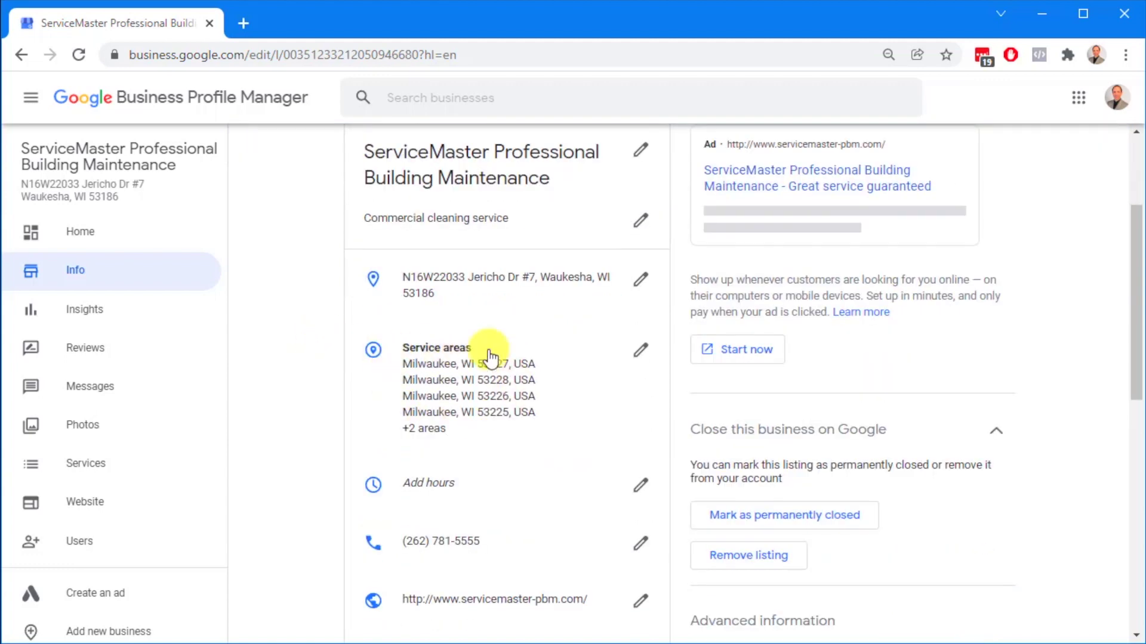
pyautogui.scroll(-3, 489, 397)
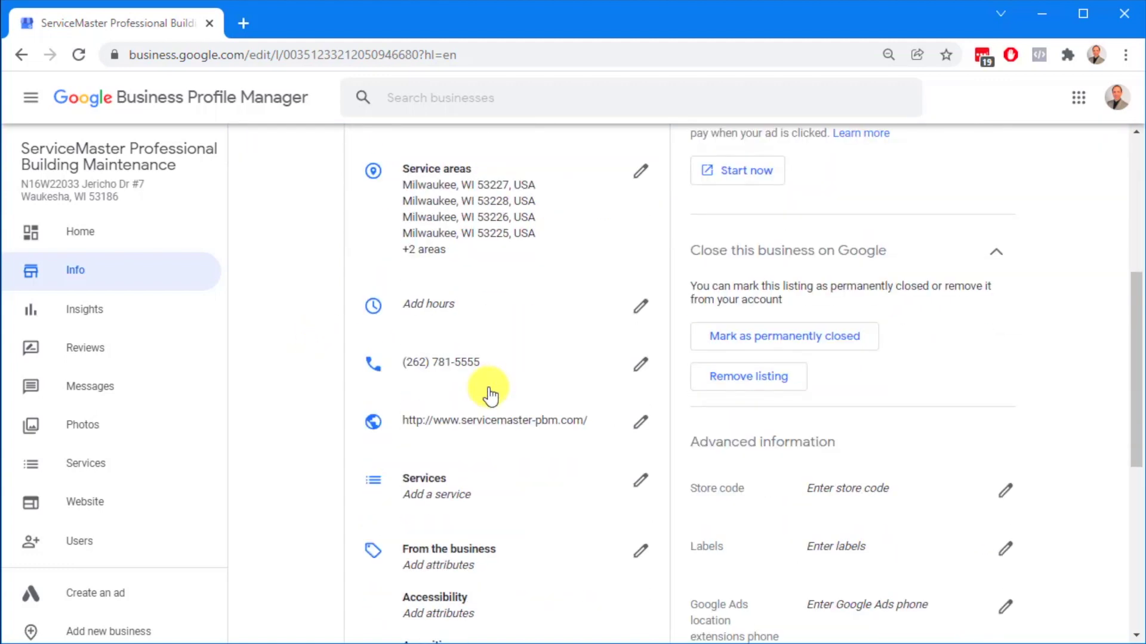
pyautogui.scroll(-7, 489, 394)
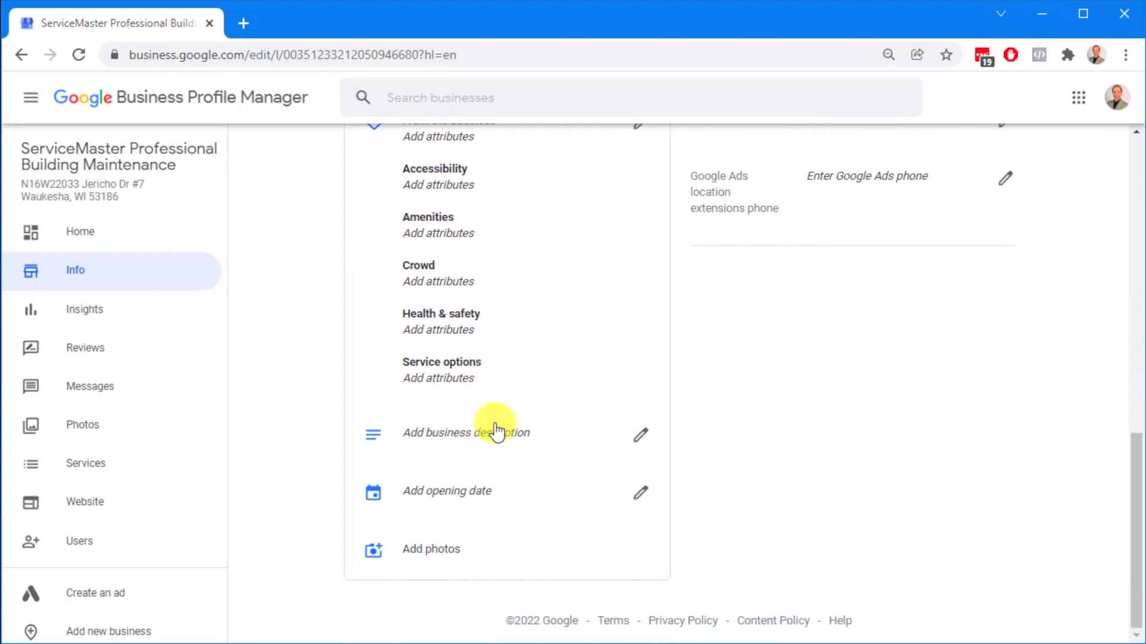
pyautogui.scroll(9, 495, 431)
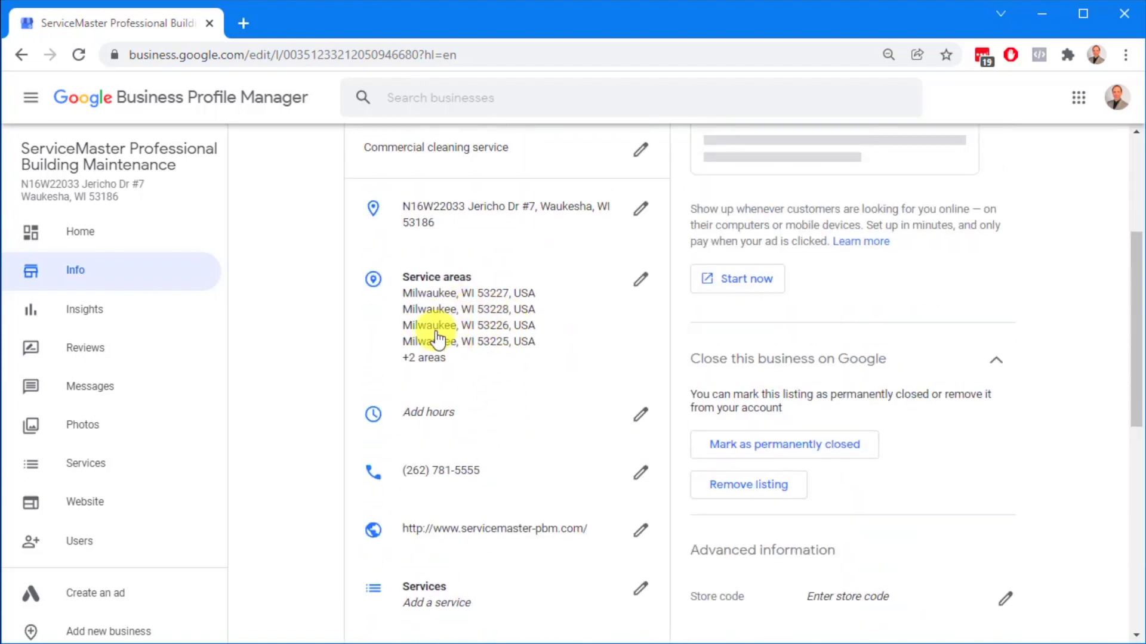
# Check the duplicate listing's full set of service areas without editing them, and look over its remaining profile fields
pyautogui.click(638, 280)
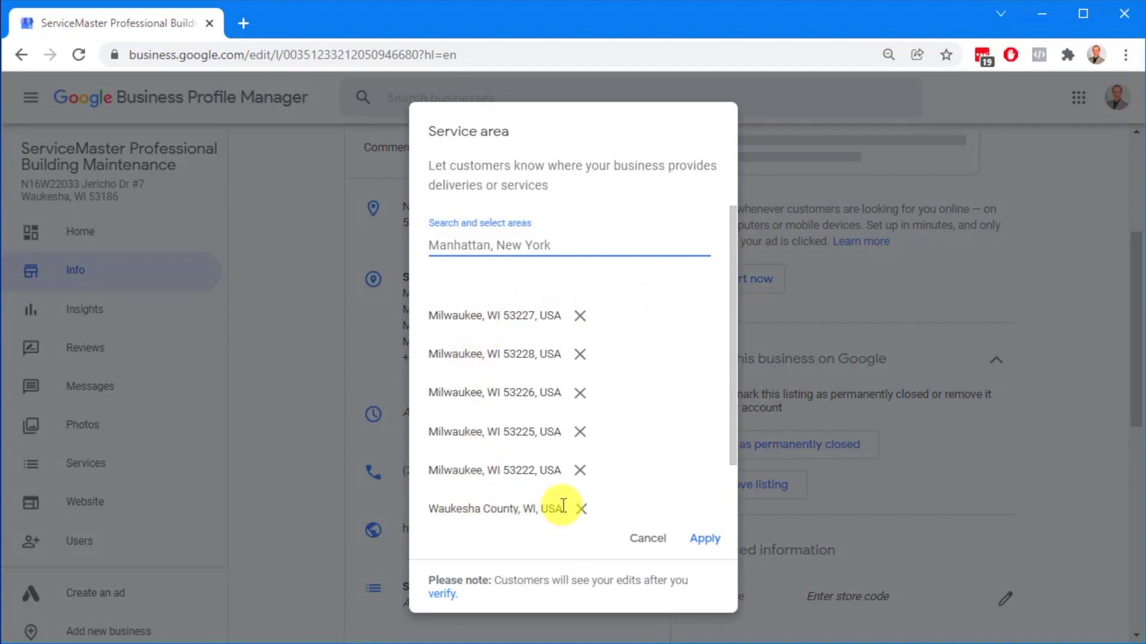
pyautogui.click(653, 540)
pyautogui.scroll(-9, 675, 504)
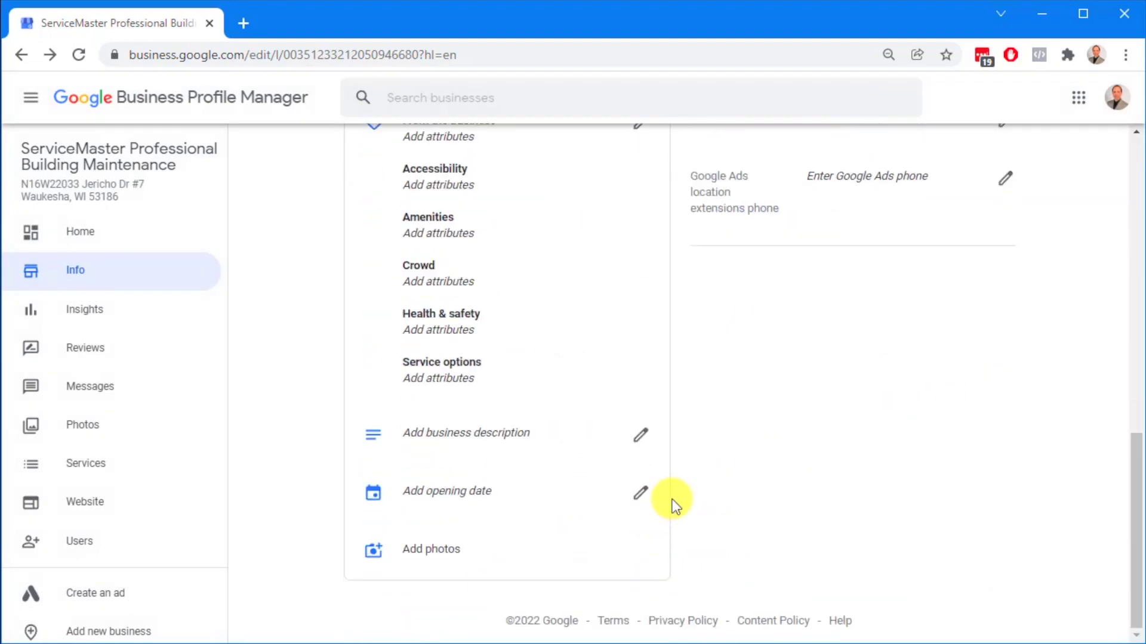
pyautogui.scroll(4, 680, 454)
pyautogui.scroll(5, 663, 457)
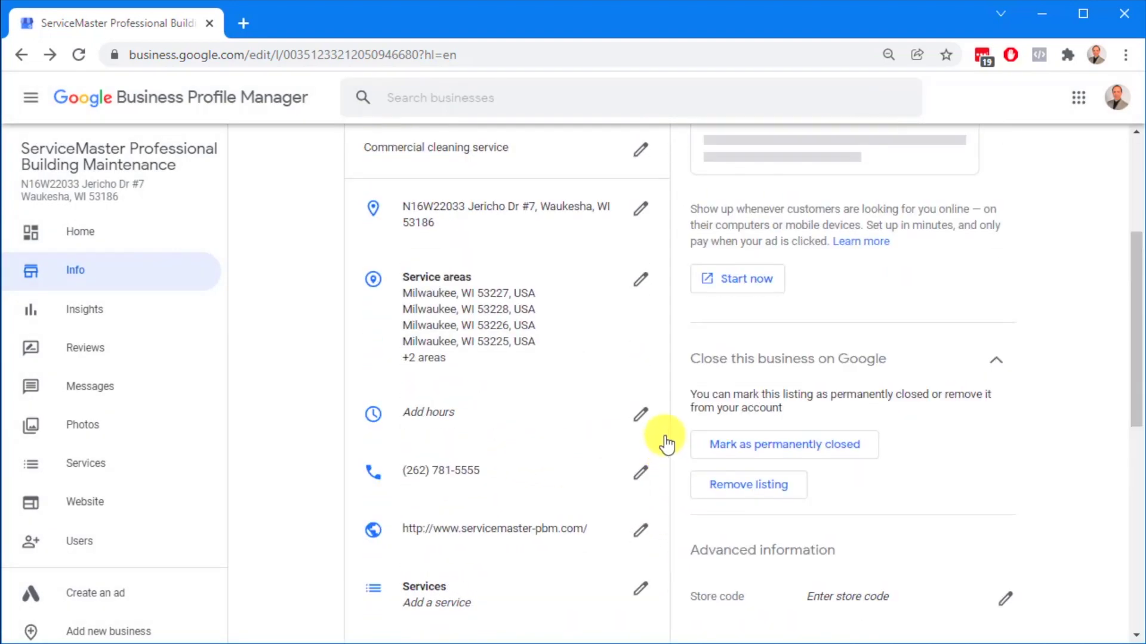
# Return to the business search results and open the business information of the verified ServiceMaster Professional Building Maintenance listing
pyautogui.click(21, 55)
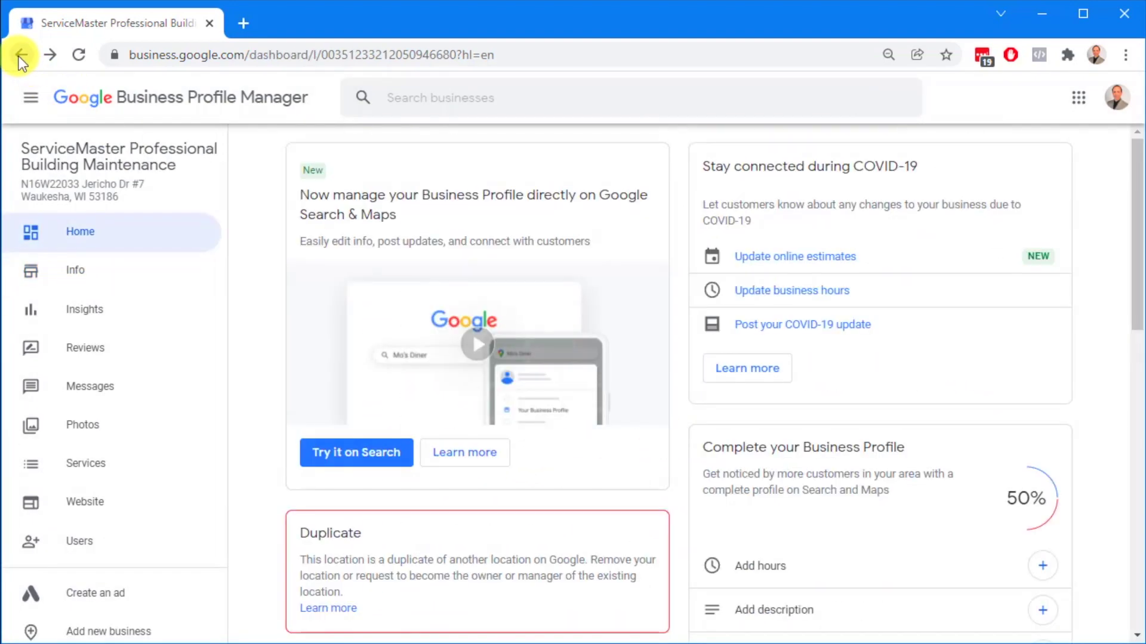
pyautogui.click(21, 56)
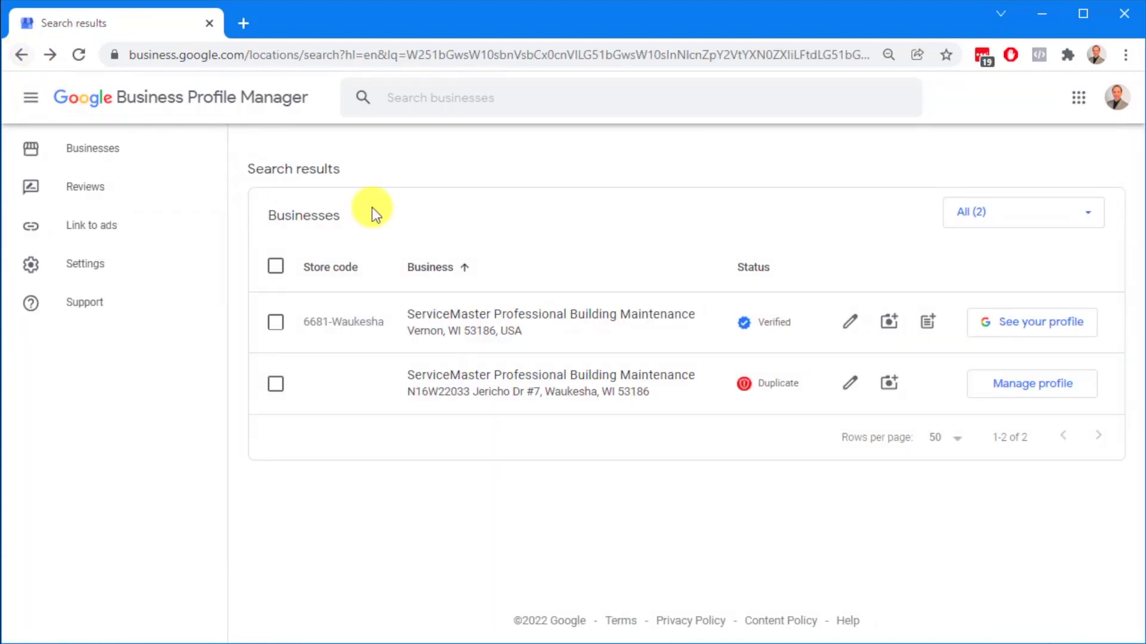
pyautogui.click(515, 321)
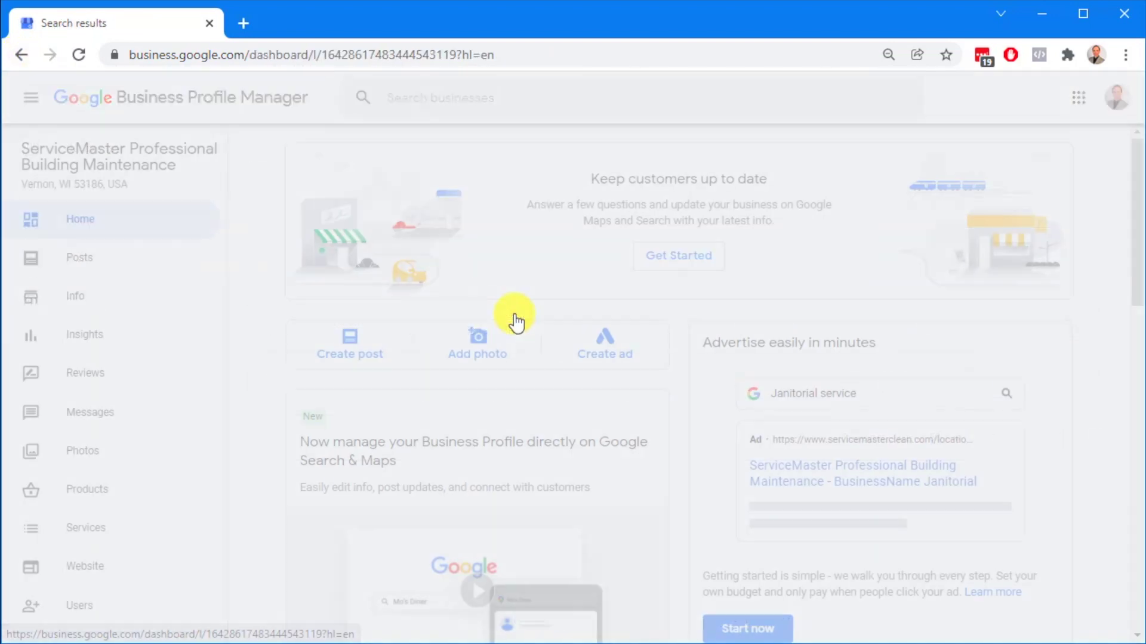
pyautogui.click(99, 309)
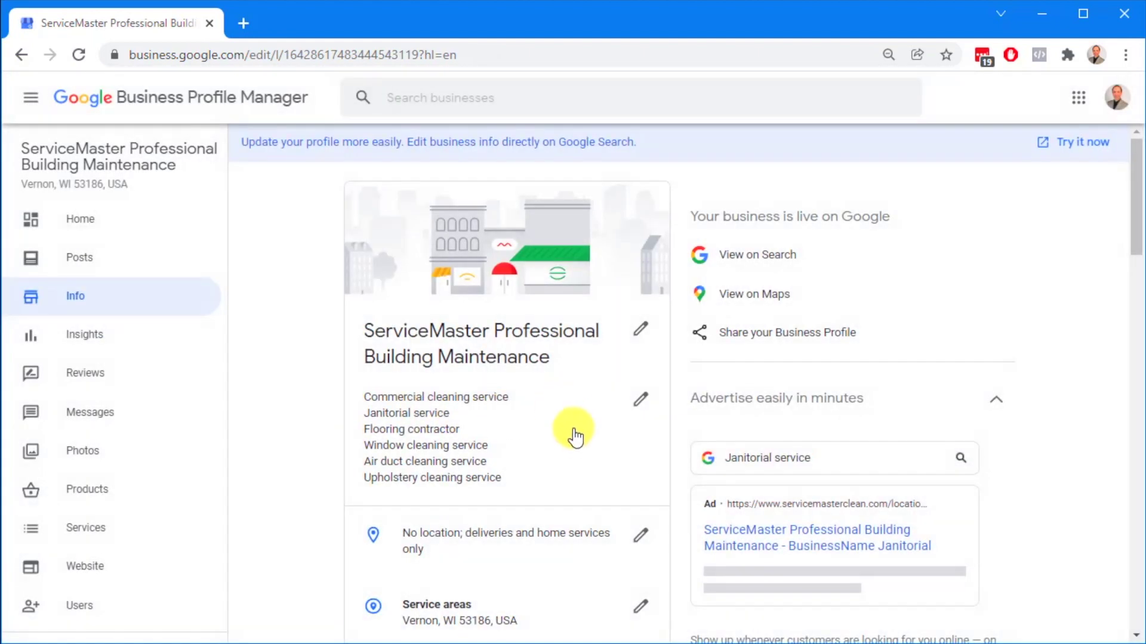
# Examine the verified listing's categories, service areas, contact details, services, attributes and business description for comparison with the duplicate
pyautogui.scroll(-3, 570, 433)
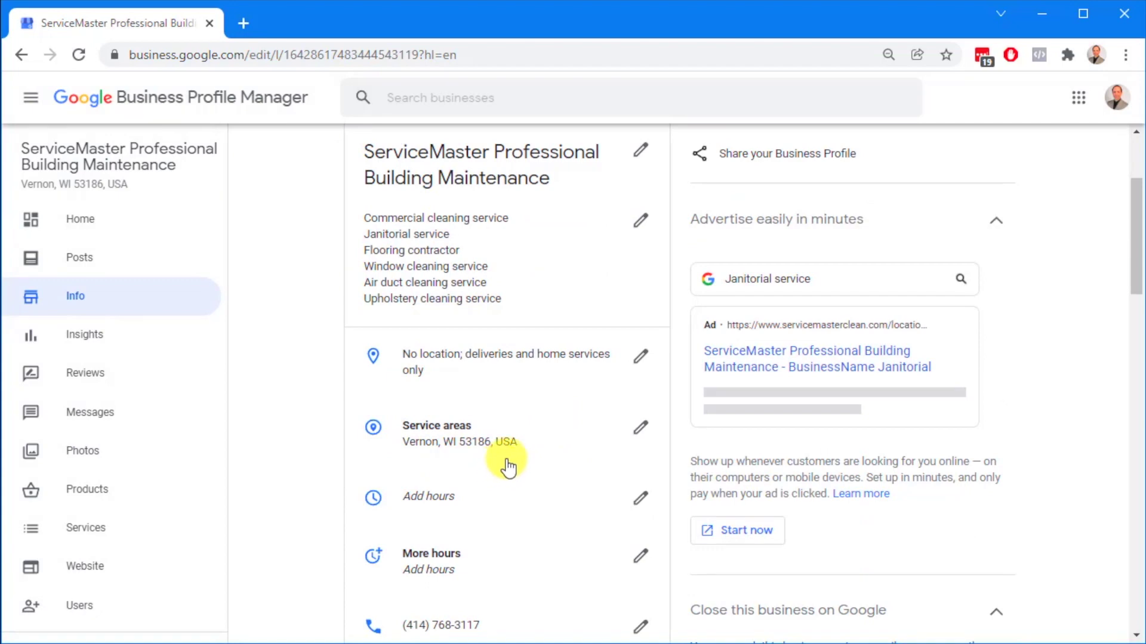
pyautogui.scroll(-6, 509, 464)
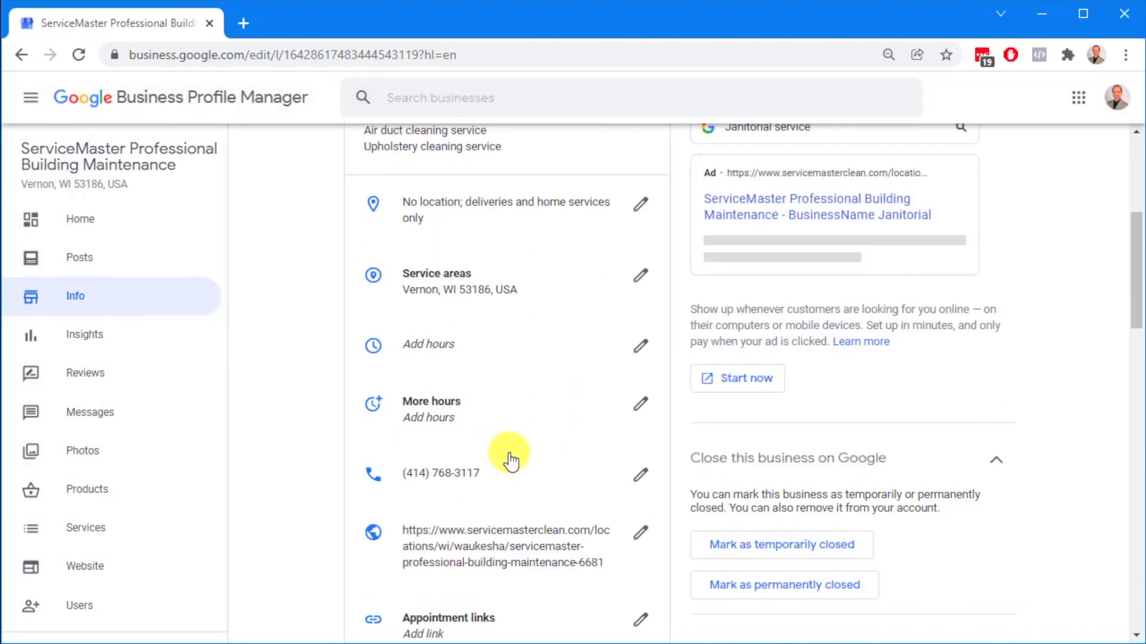
pyautogui.scroll(-13, 510, 459)
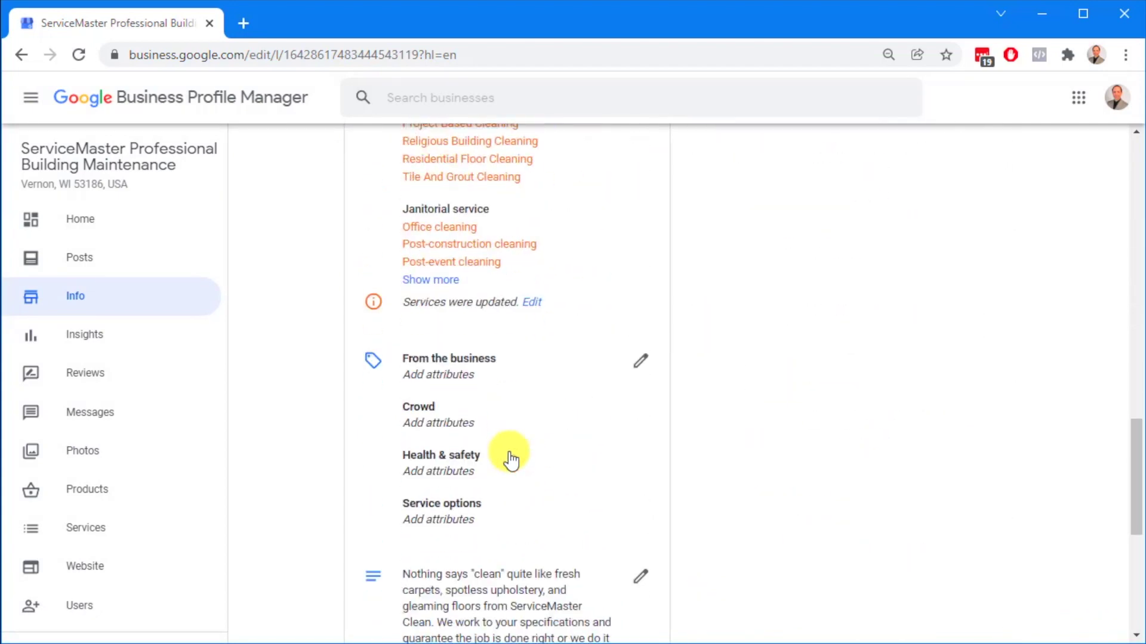
pyautogui.scroll(-6, 510, 459)
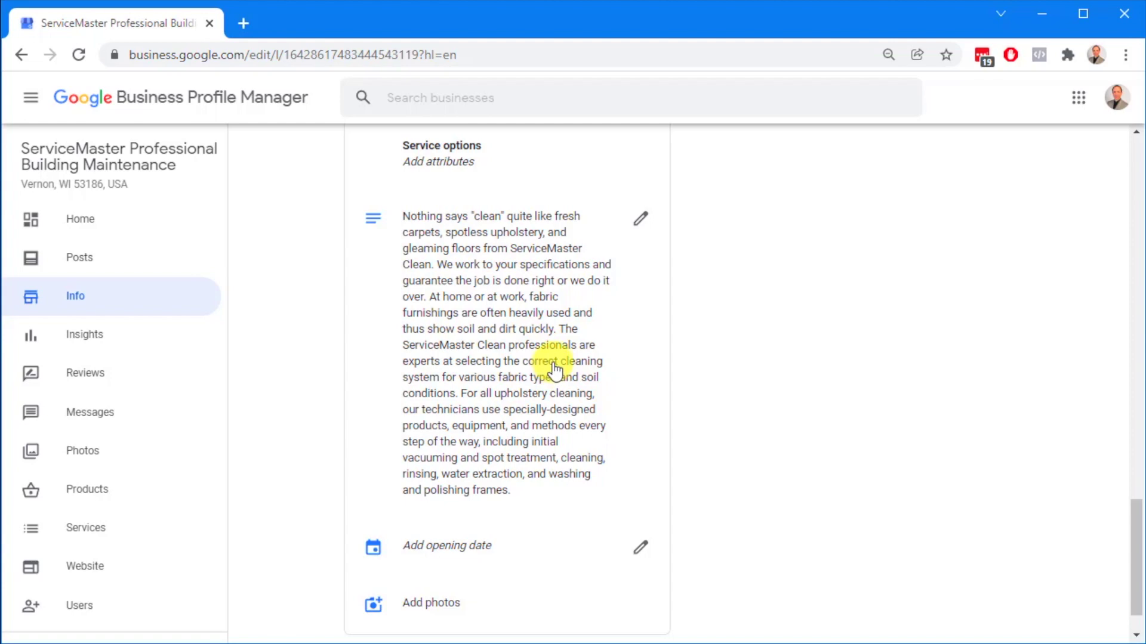
pyautogui.scroll(6, 554, 373)
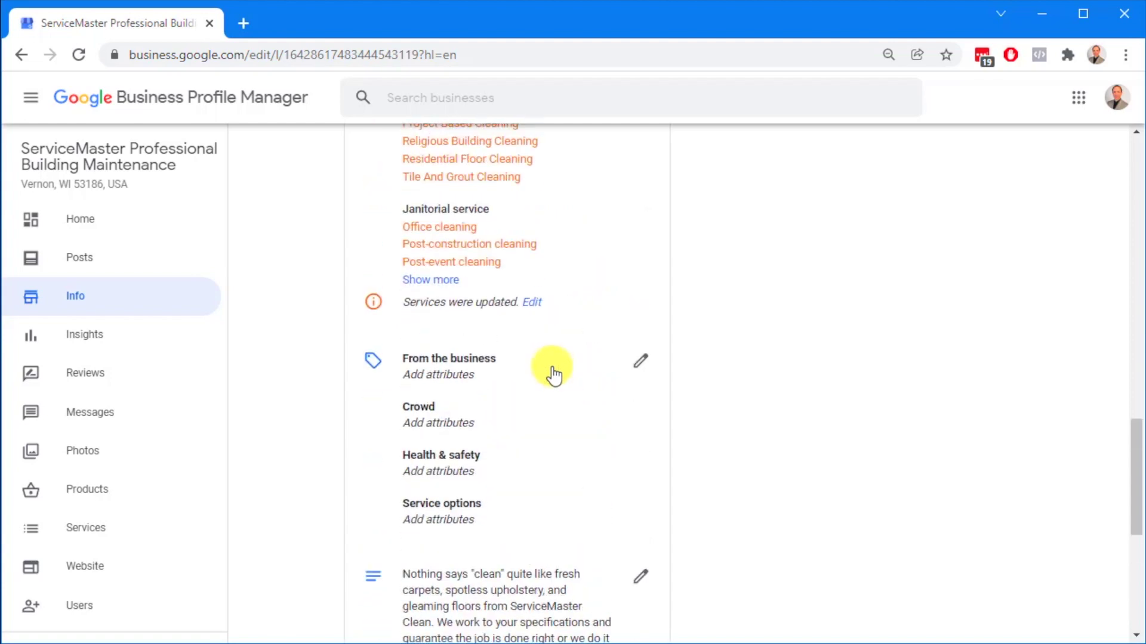
pyautogui.scroll(6, 552, 376)
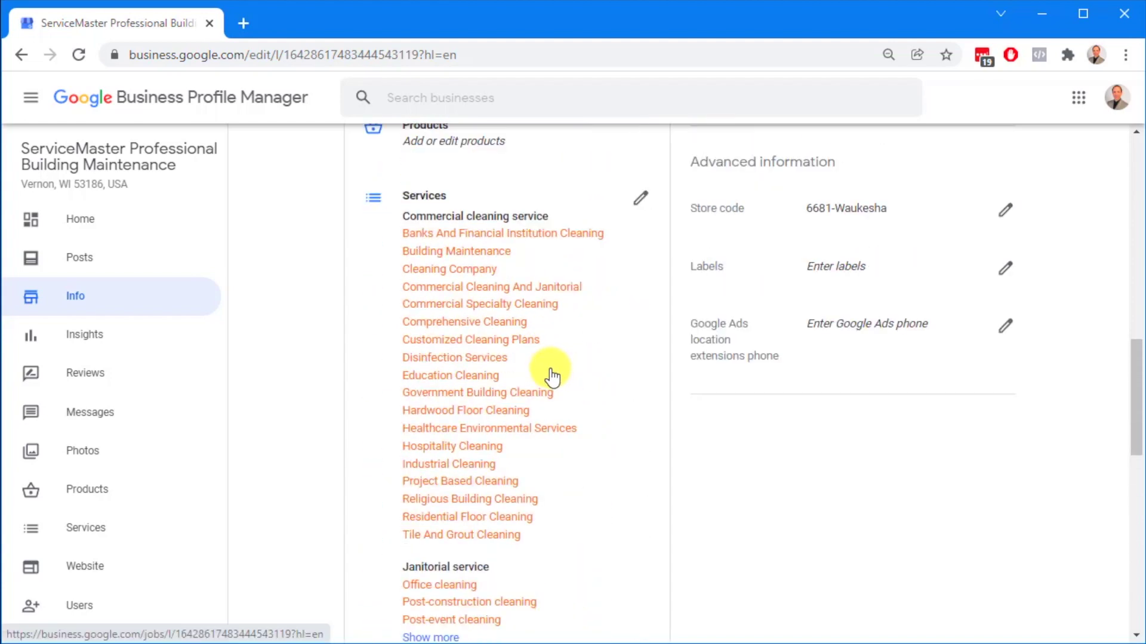
pyautogui.scroll(6, 552, 375)
pyautogui.scroll(3, 552, 376)
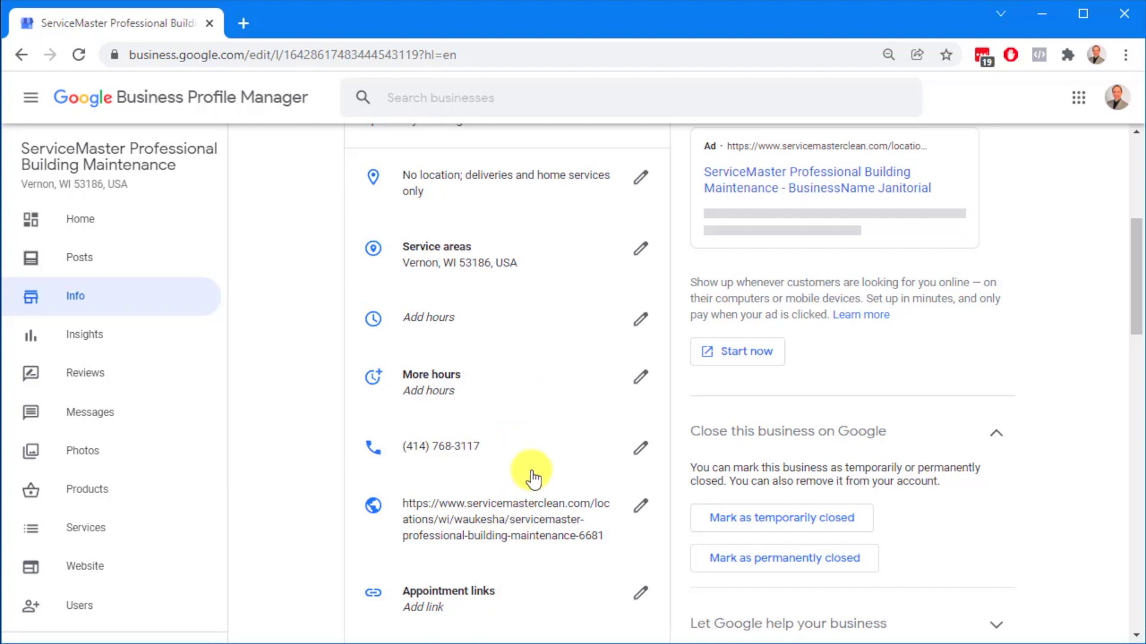
pyautogui.scroll(3, 540, 465)
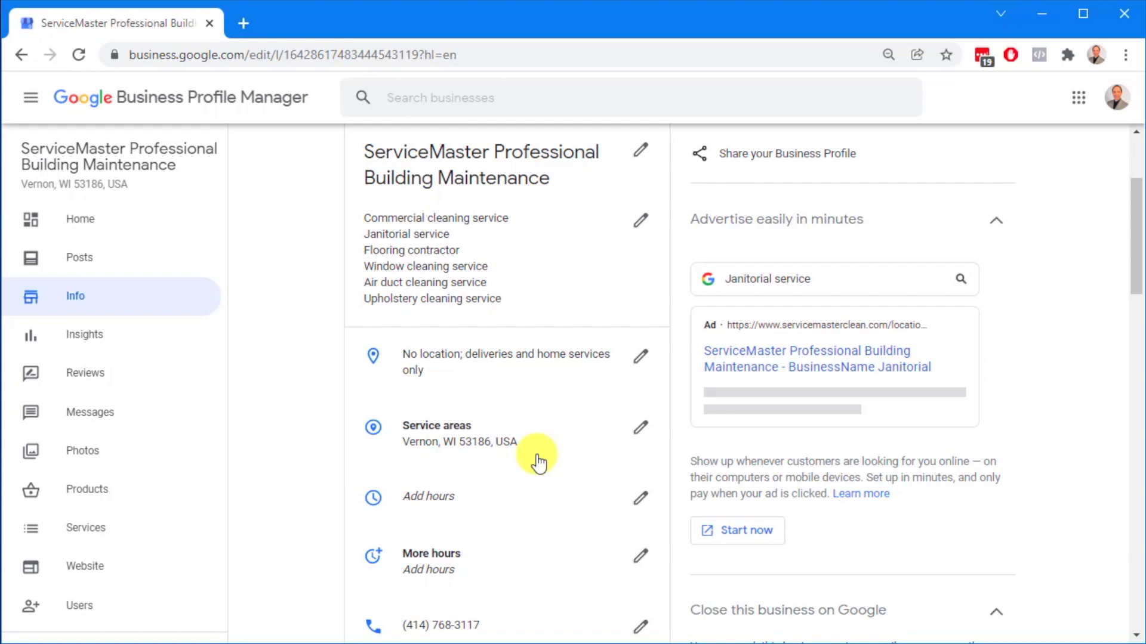
pyautogui.scroll(3, 537, 461)
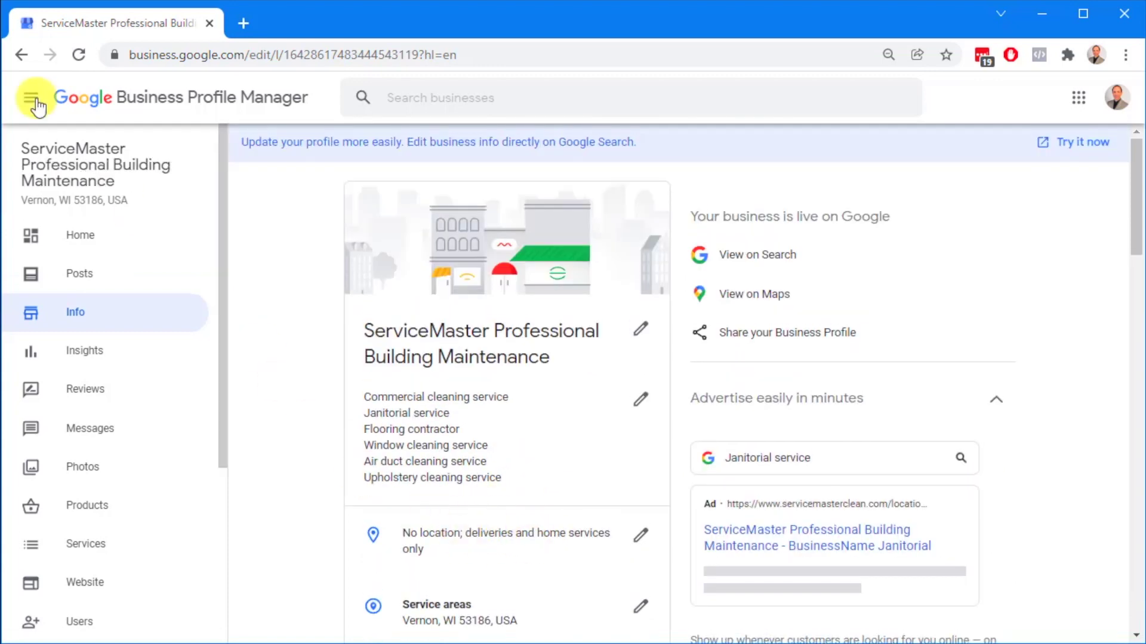
# Return to the business search results and remove the duplicate ServiceMaster Professional Building Maintenance listing from the account
pyautogui.click(21, 54)
pyautogui.click(22, 54)
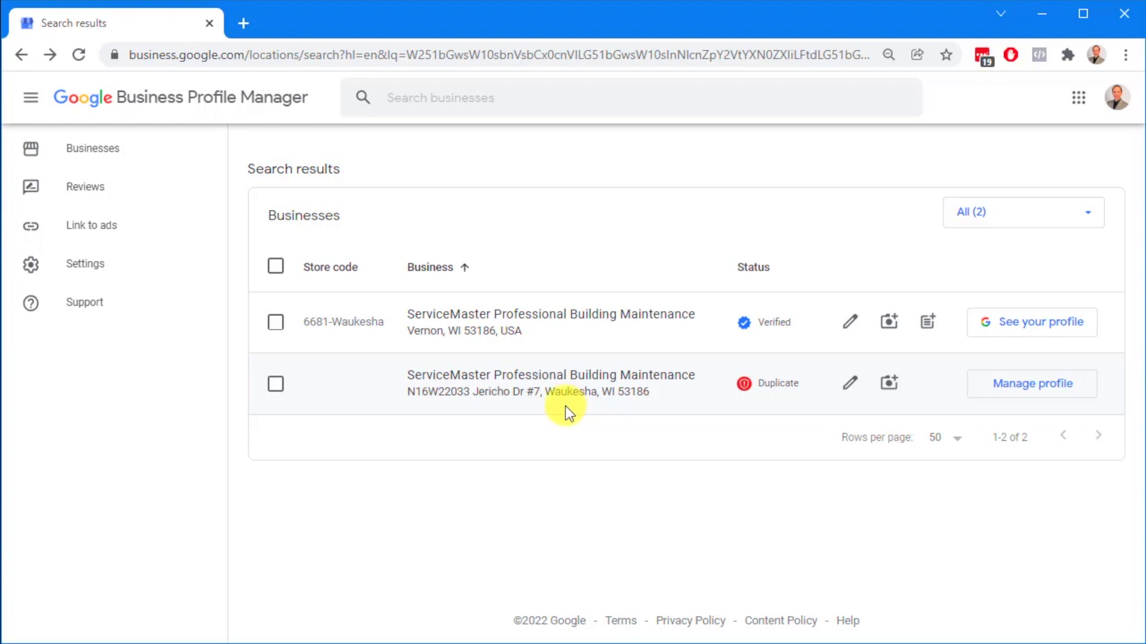
pyautogui.click(850, 384)
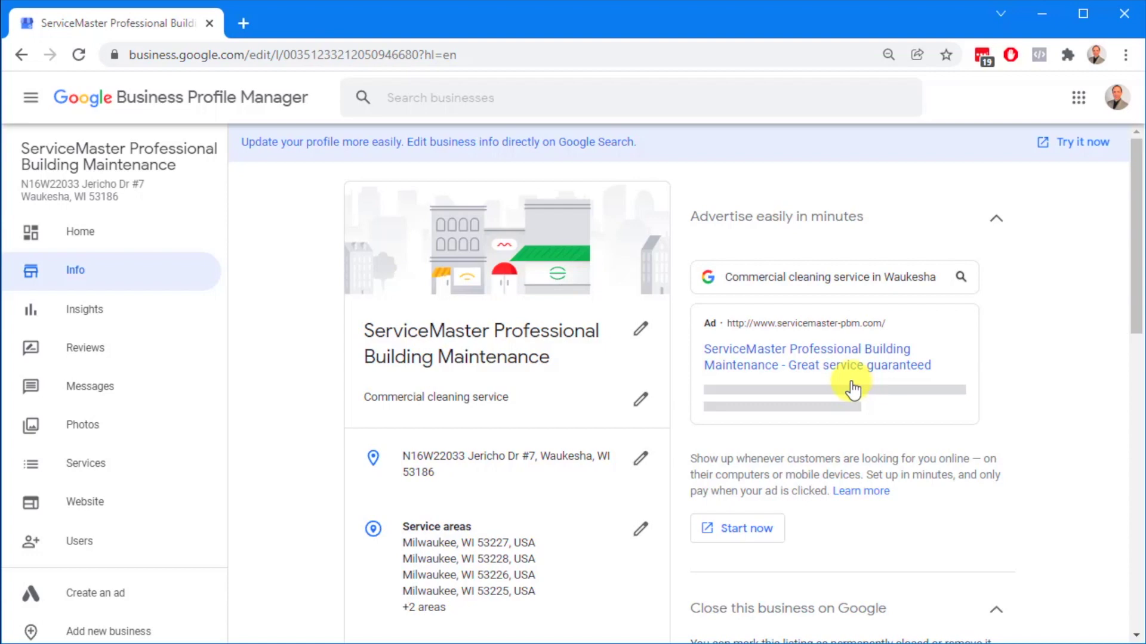
pyautogui.scroll(-5, 908, 371)
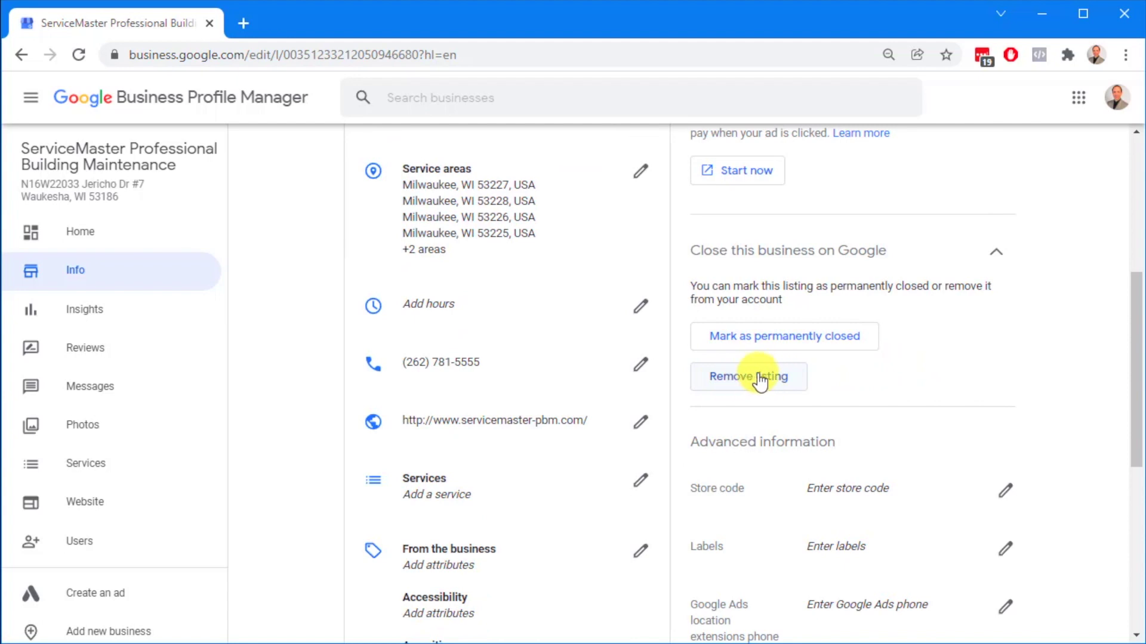
pyautogui.click(754, 382)
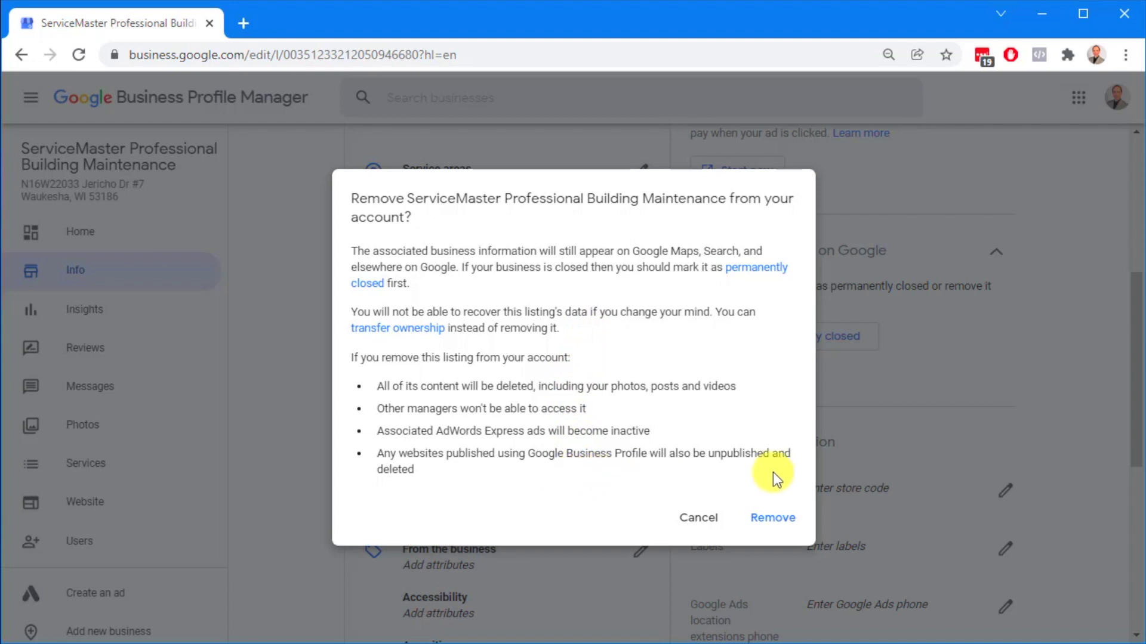
pyautogui.click(774, 519)
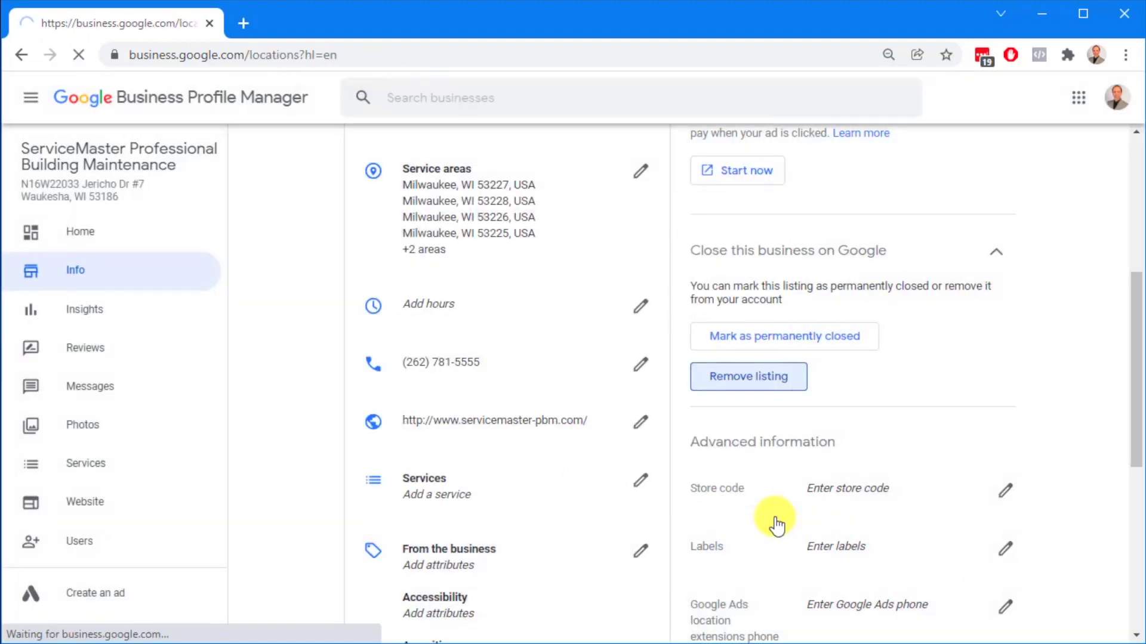